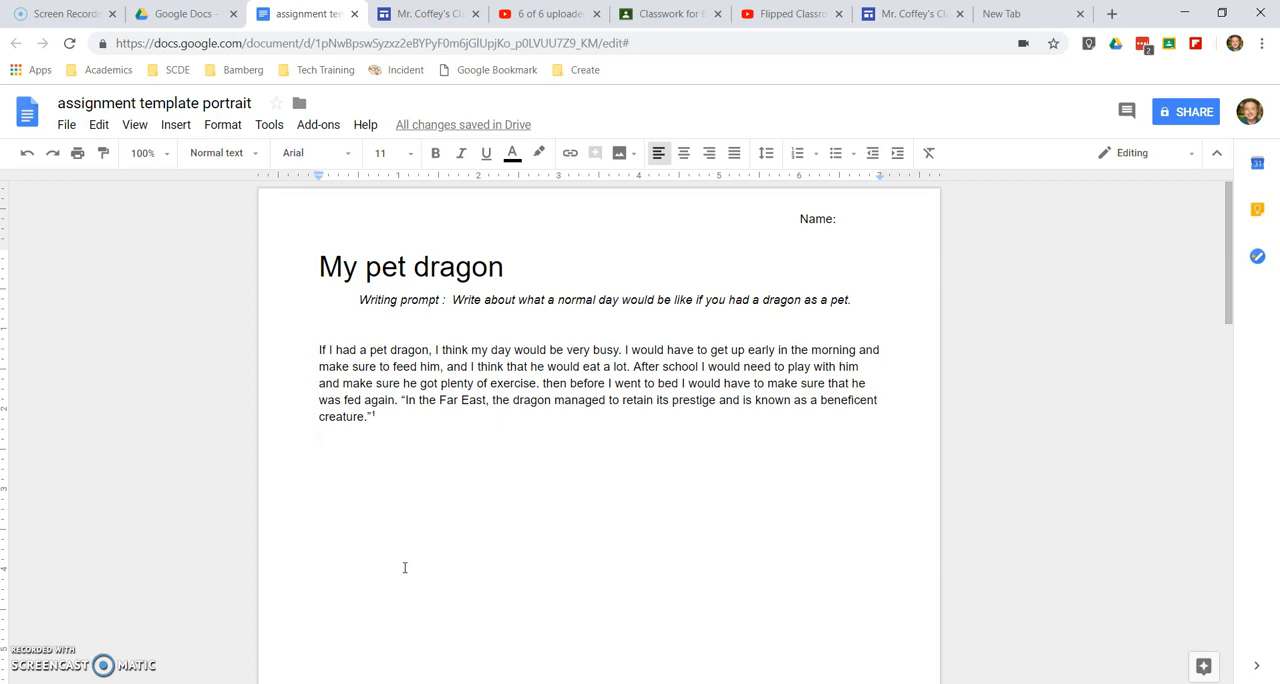
Dictate a short English (US) passage with voice typing below the dragon paragraph, starting with "So now it's recording."
key(Return)
key(Return)
click(273, 126)
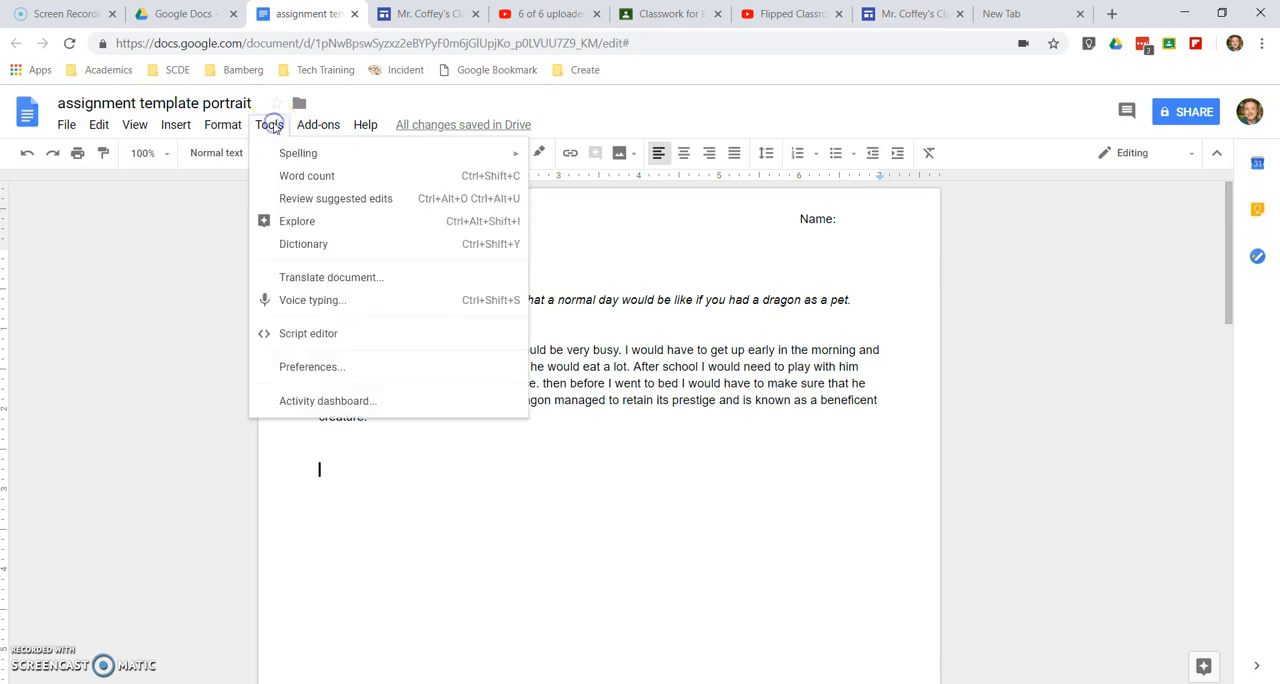
click(313, 300)
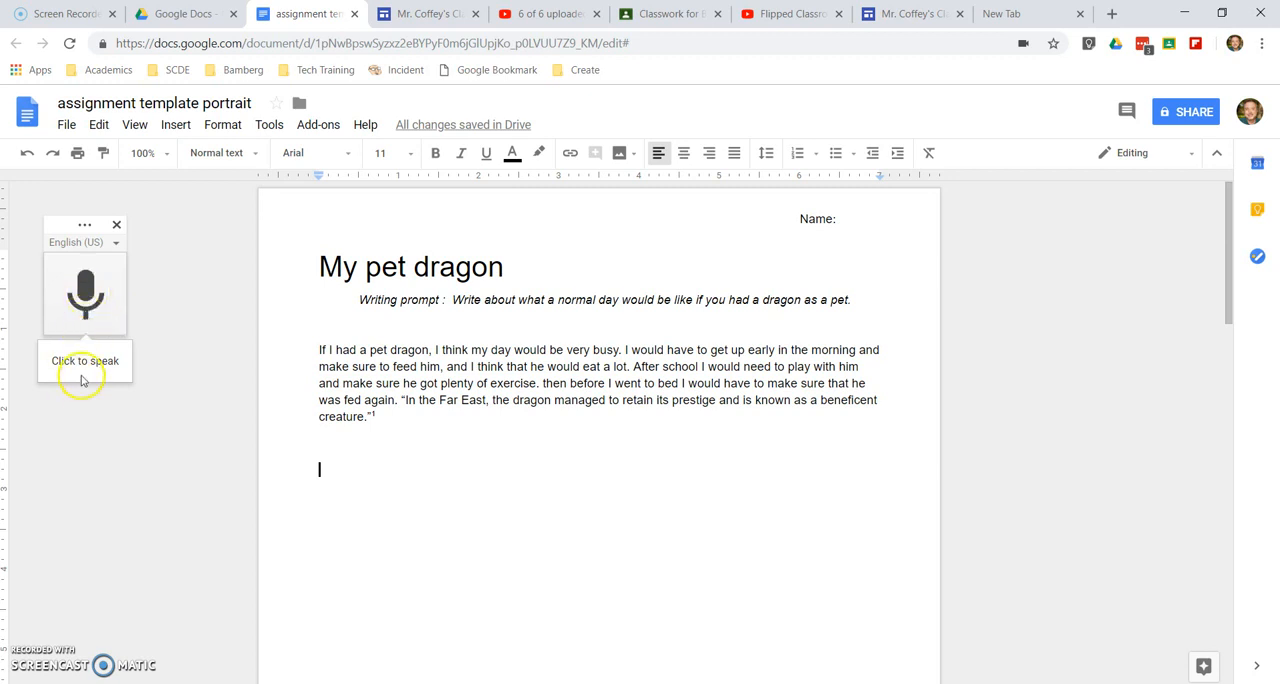
click(84, 300)
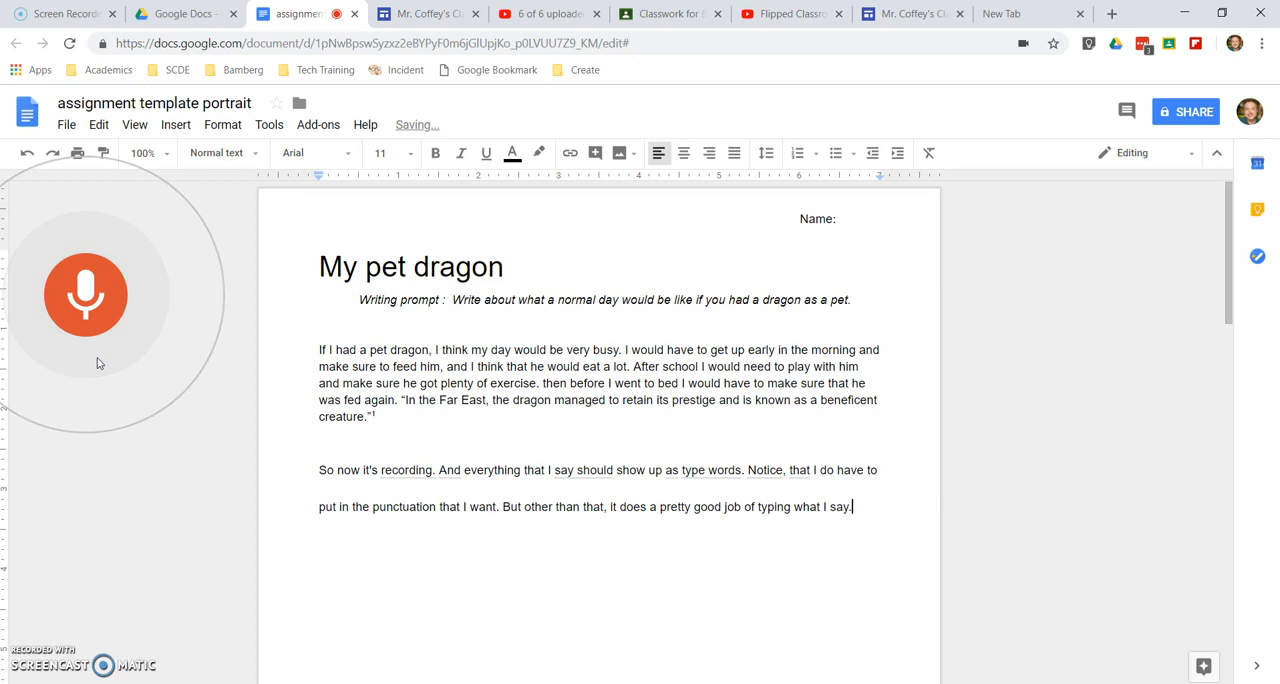
click(89, 305)
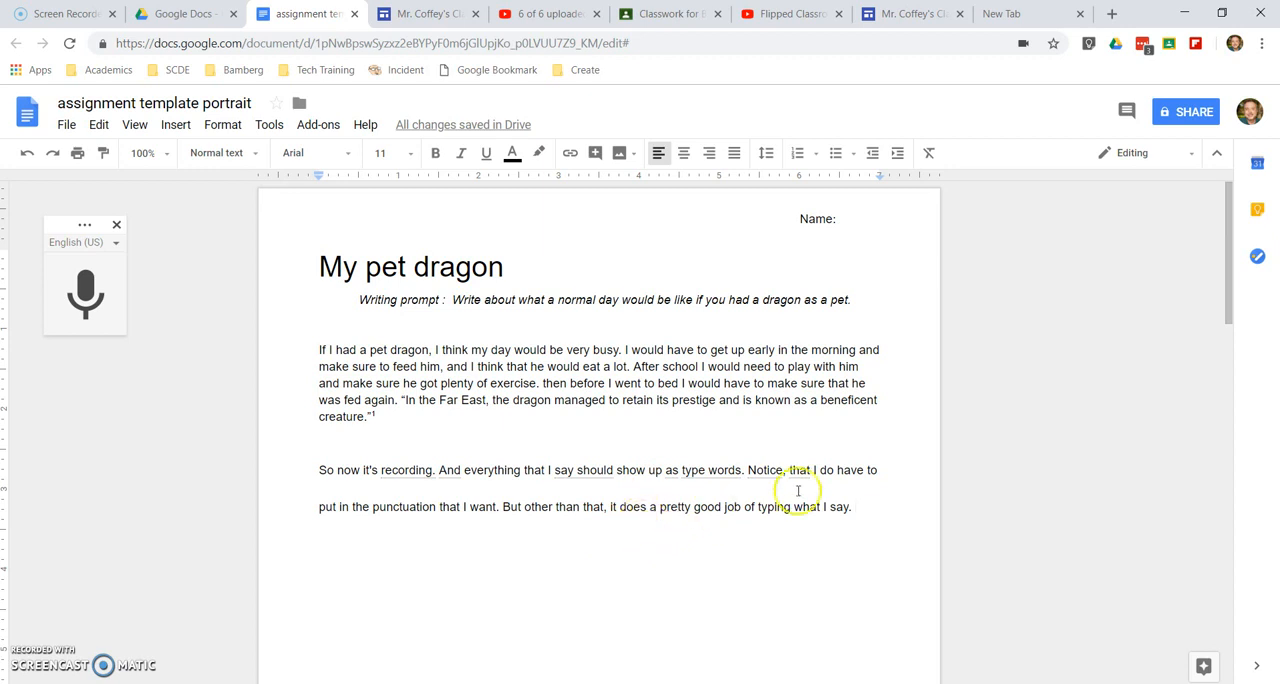
Delete the two lines of dictated text below the dragon paragraph
drag(883, 515, 314, 467)
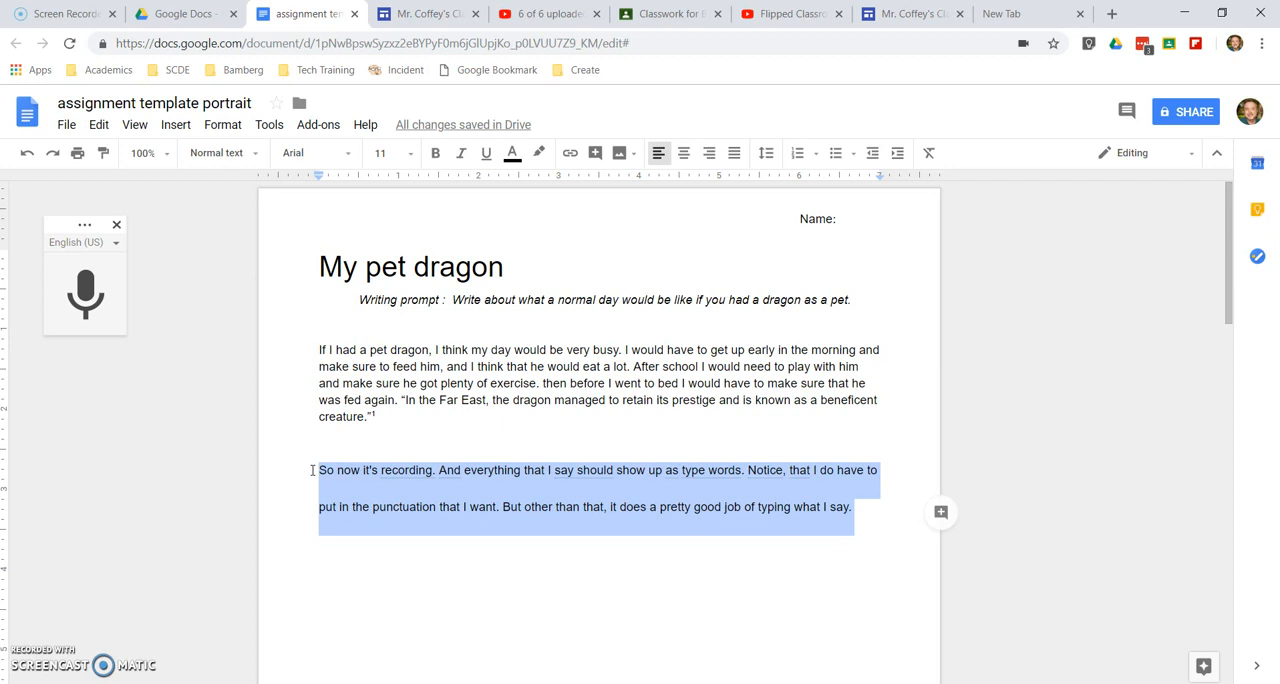
key(BackSpace)
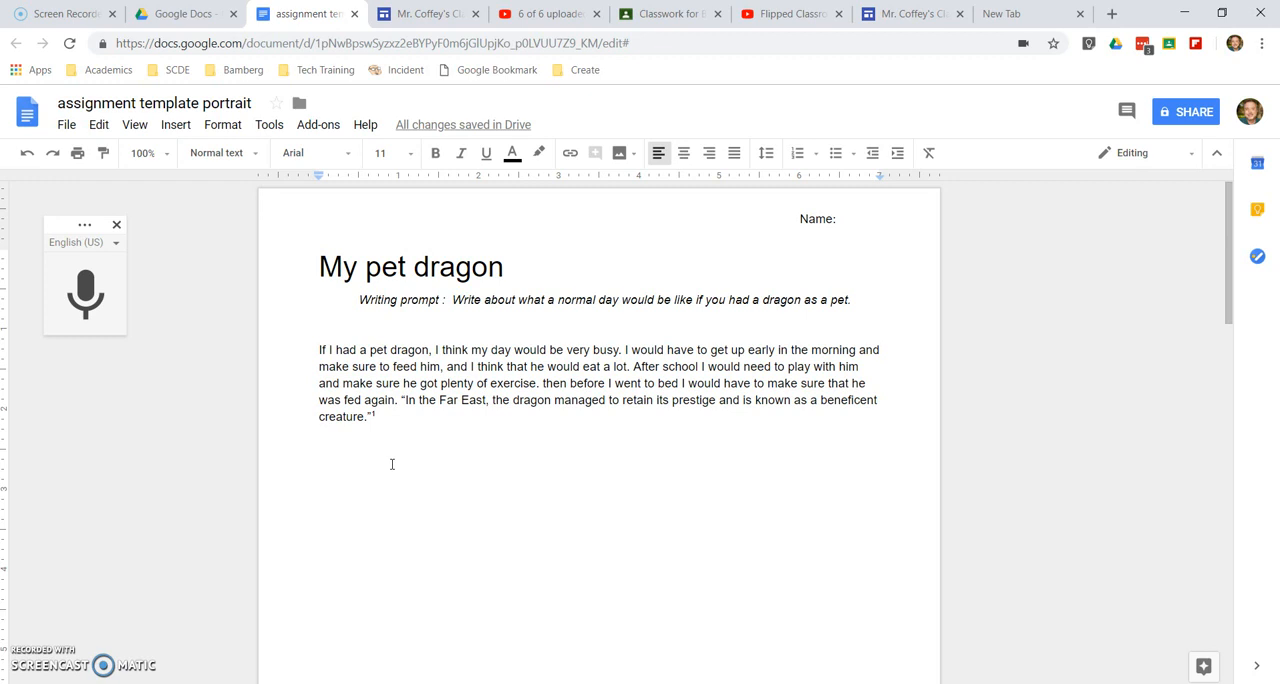
Create a German translation of the document, titled "Translated copy of assignment template portrait"
click(269, 126)
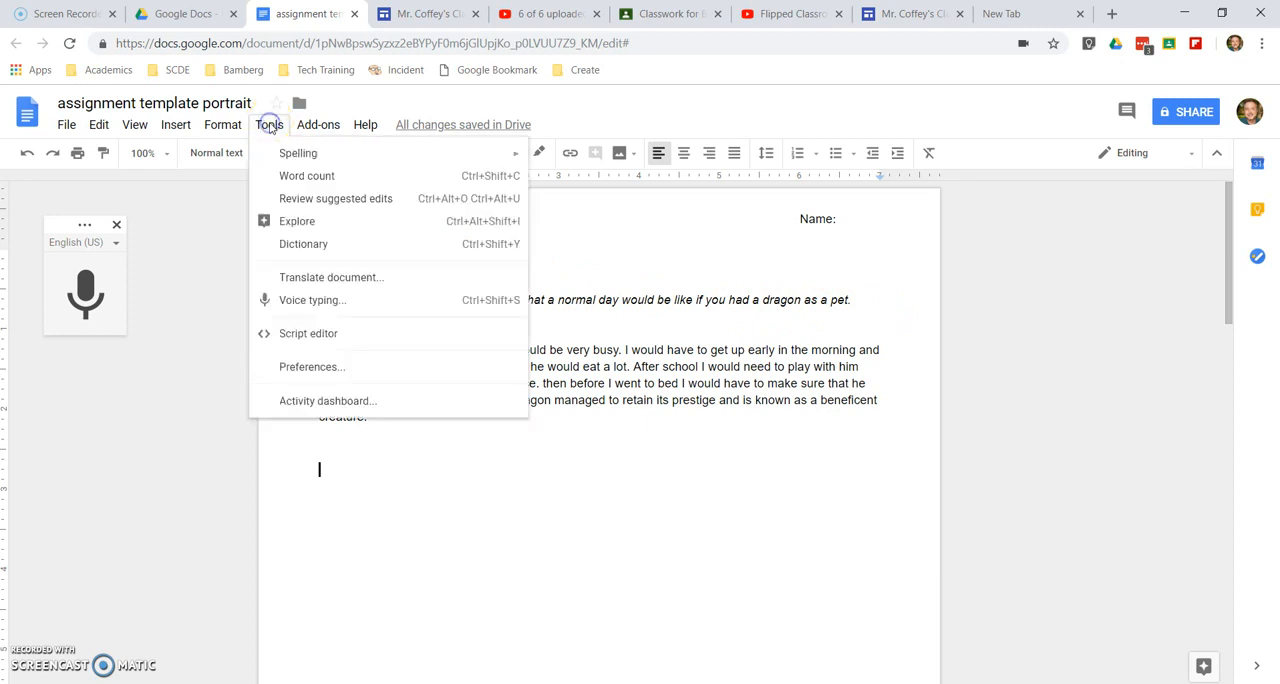
click(343, 278)
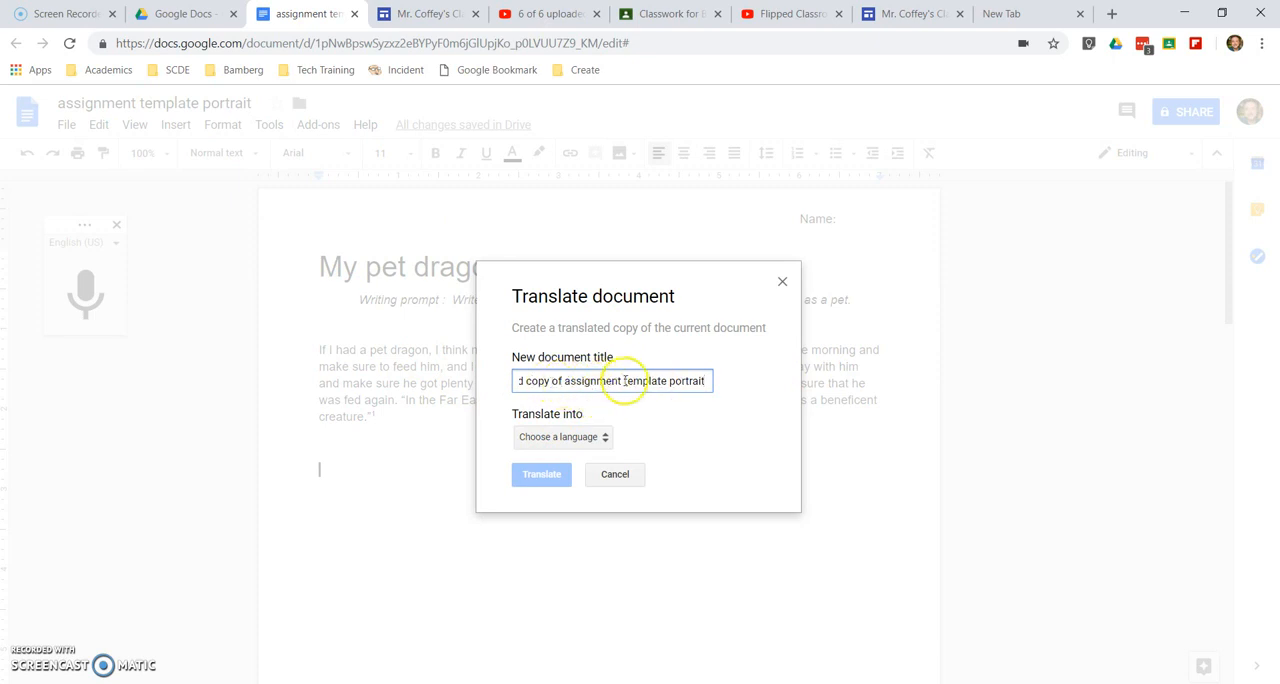
drag(594, 377, 491, 374)
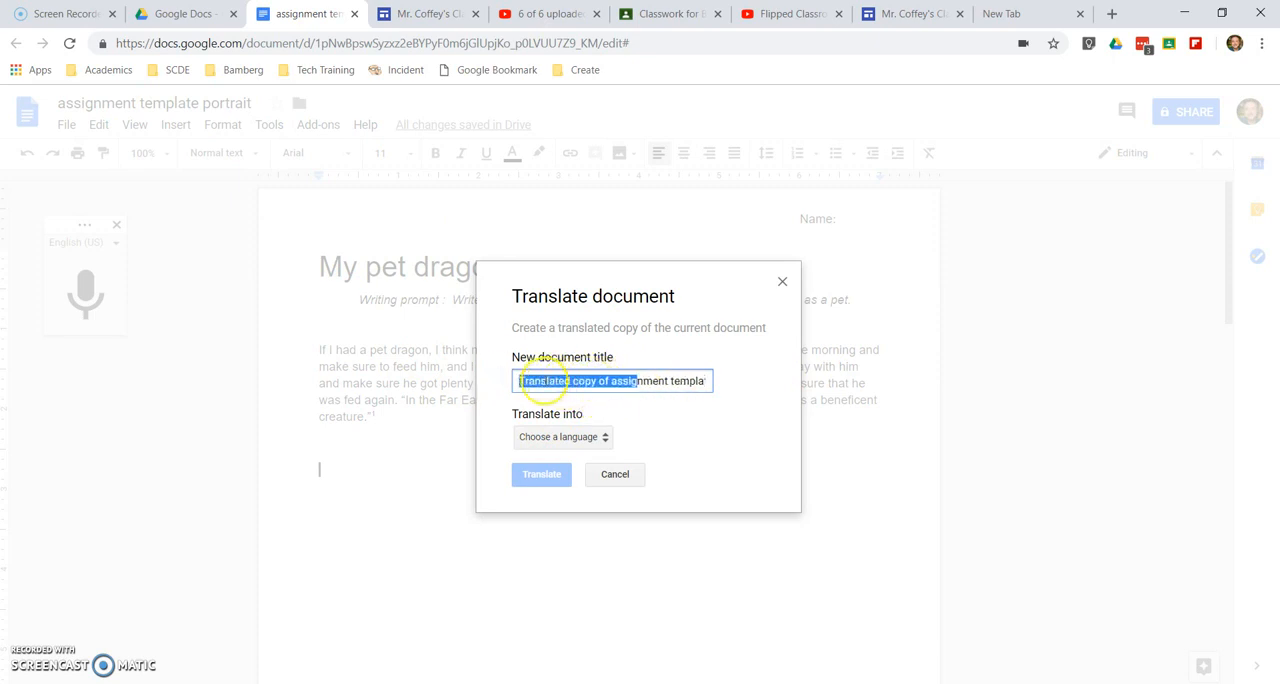
mouse_move(655, 381)
mouse_down()
mouse_move(634, 380)
mouse_move(720, 378)
mouse_move(591, 374)
mouse_move(654, 380)
mouse_up()
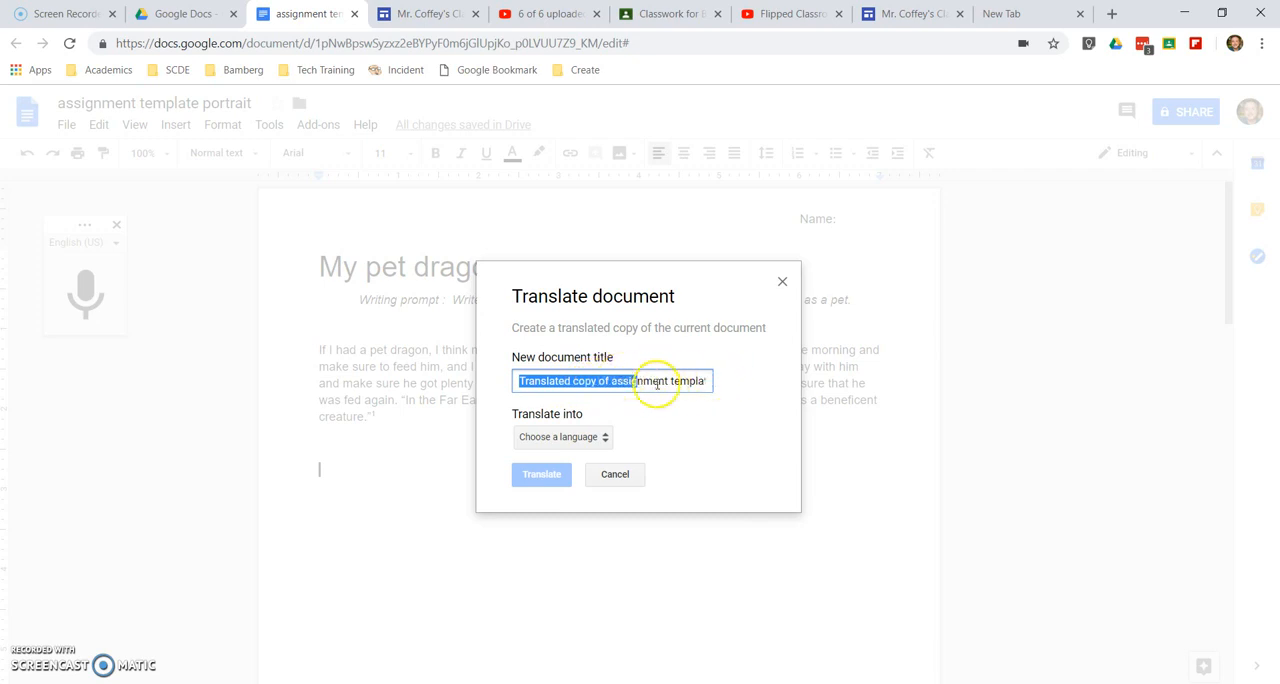
click(603, 435)
scroll(604, 512, down, 4)
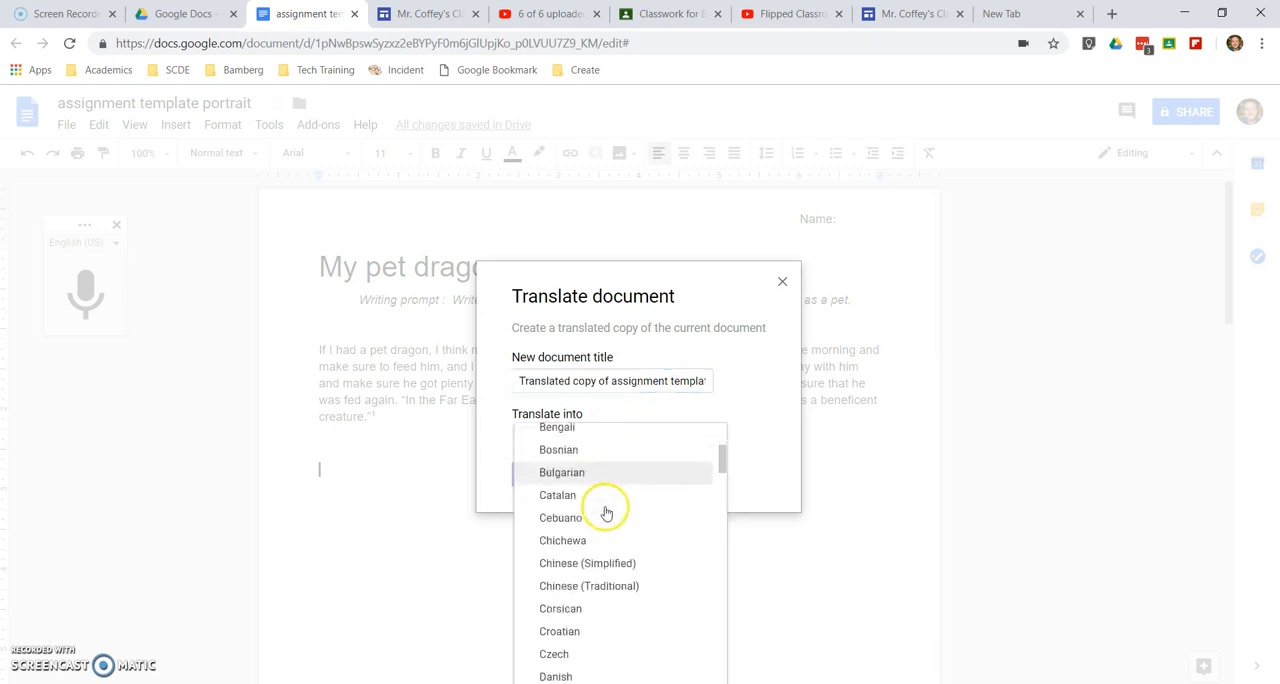
scroll(606, 513, down, 3)
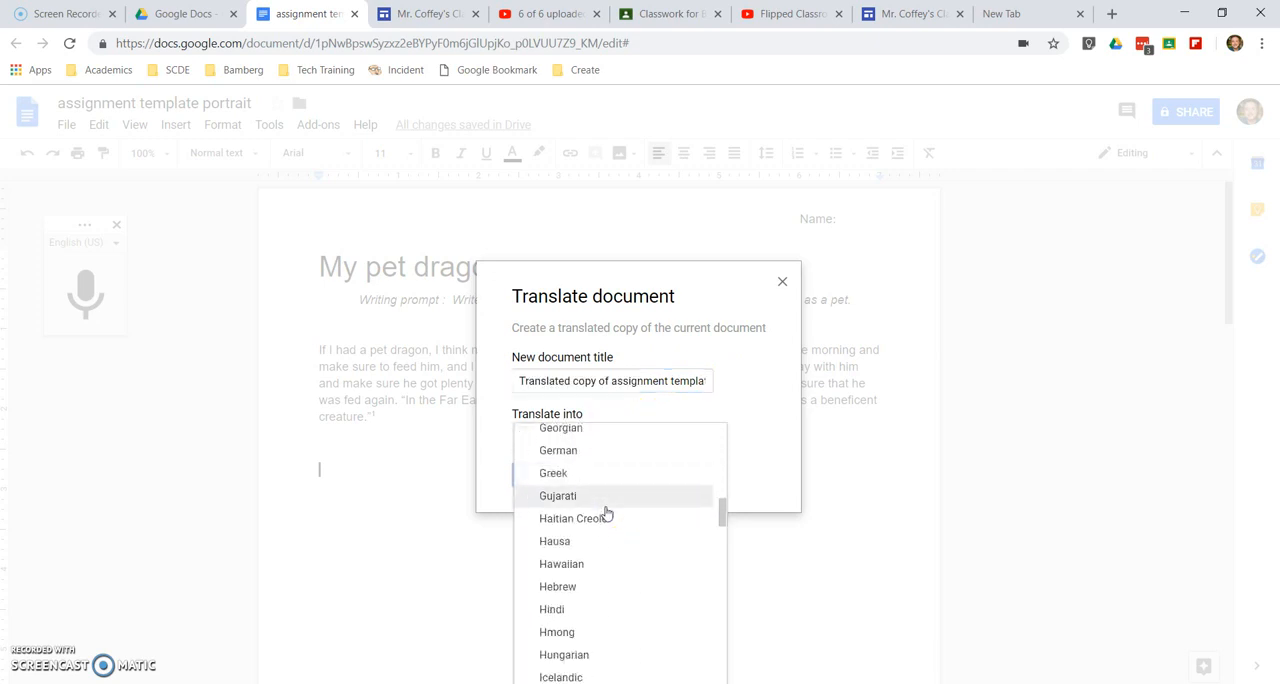
scroll(606, 513, down, 7)
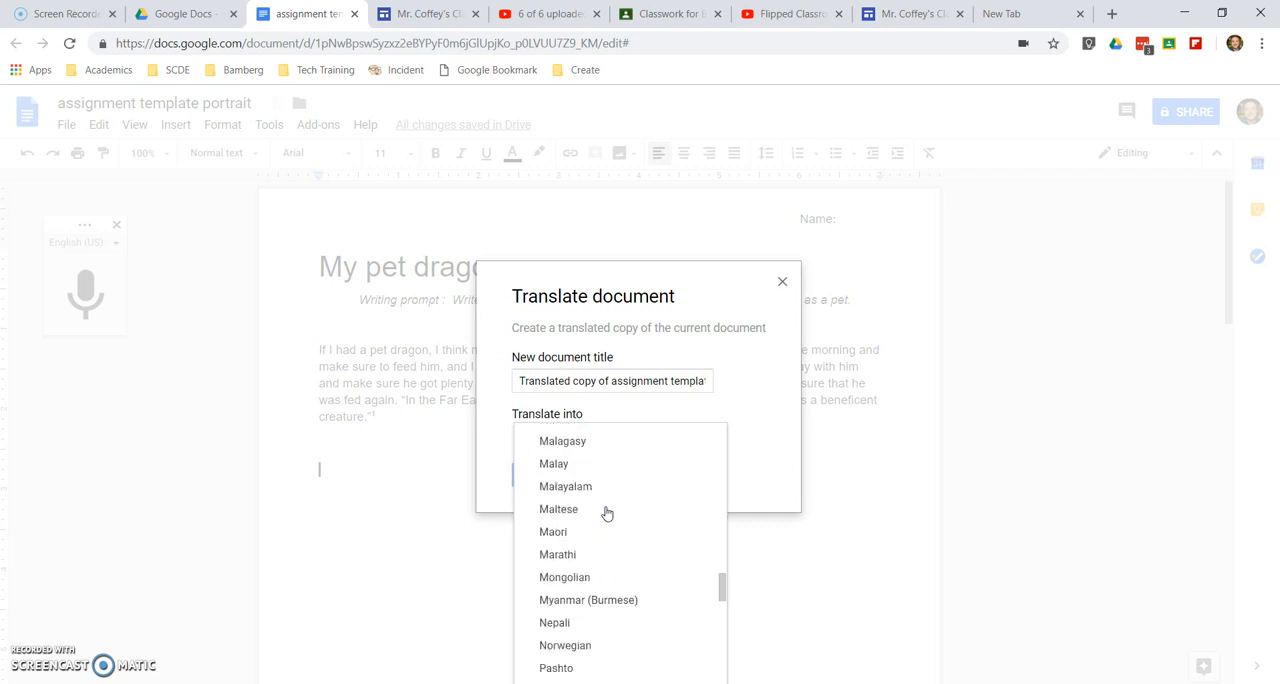
scroll(606, 513, up, 8)
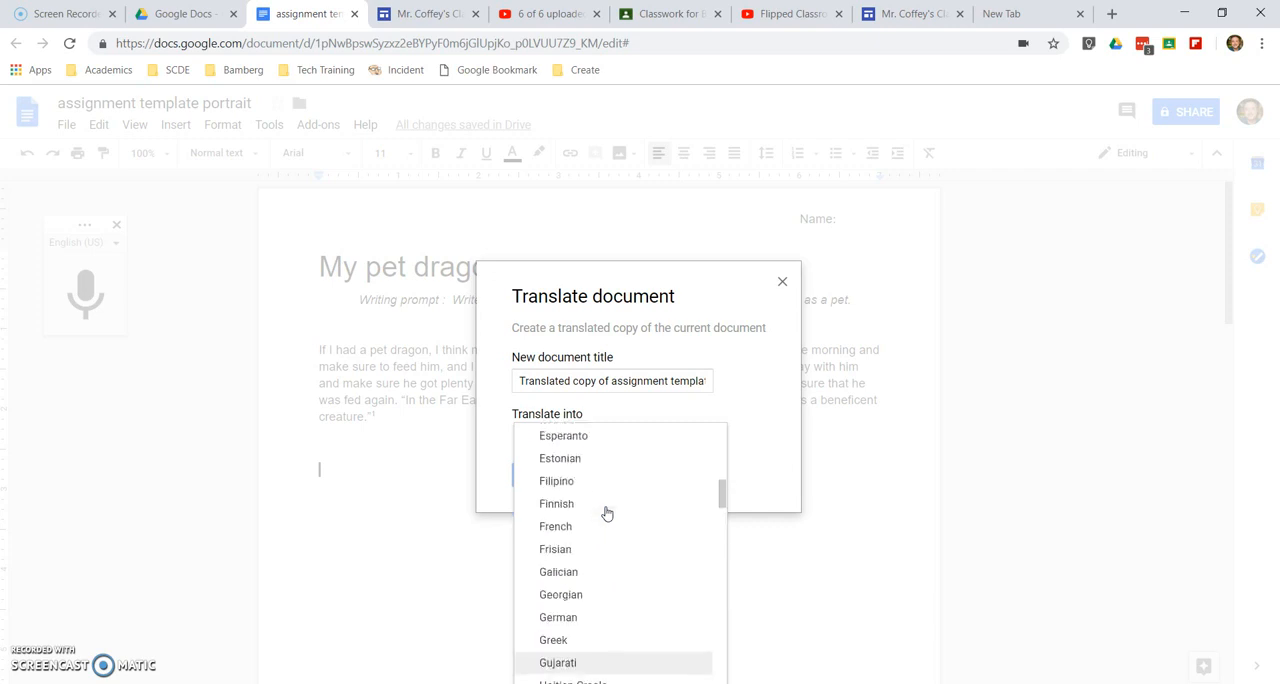
click(587, 597)
click(580, 614)
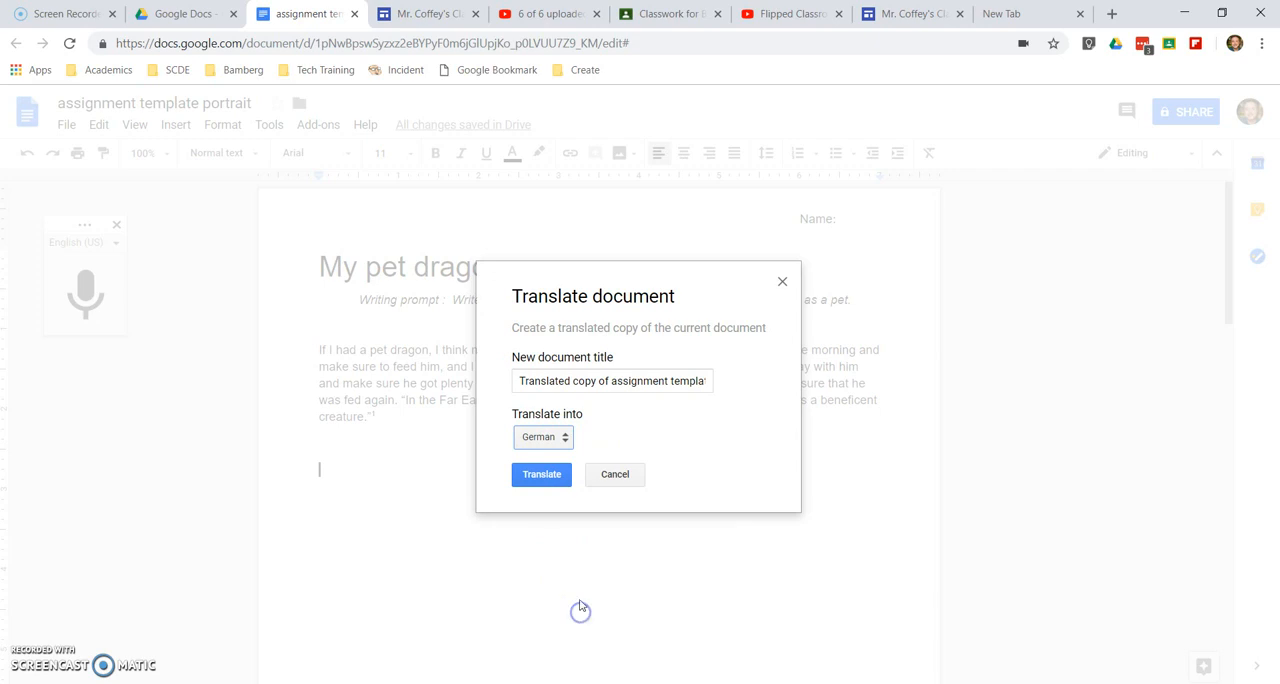
click(544, 480)
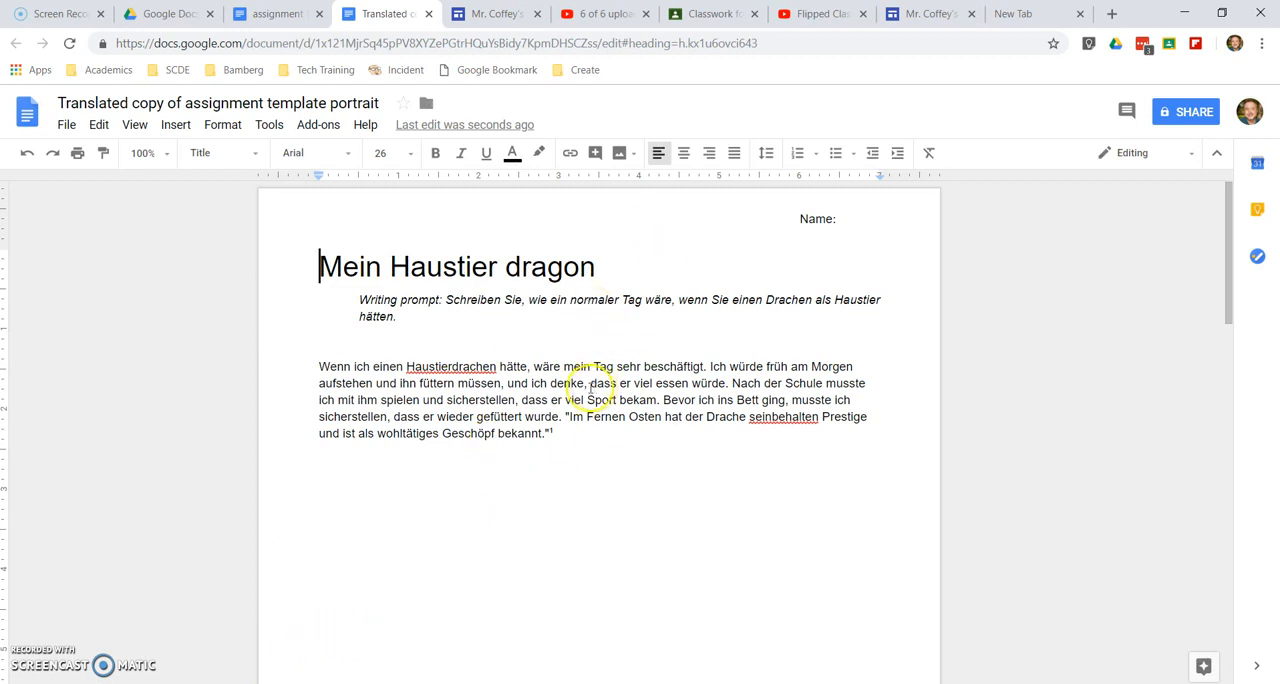
Compare the German copy with the original and review its body text, dragon image, footnote and page footer
click(296, 22)
click(374, 16)
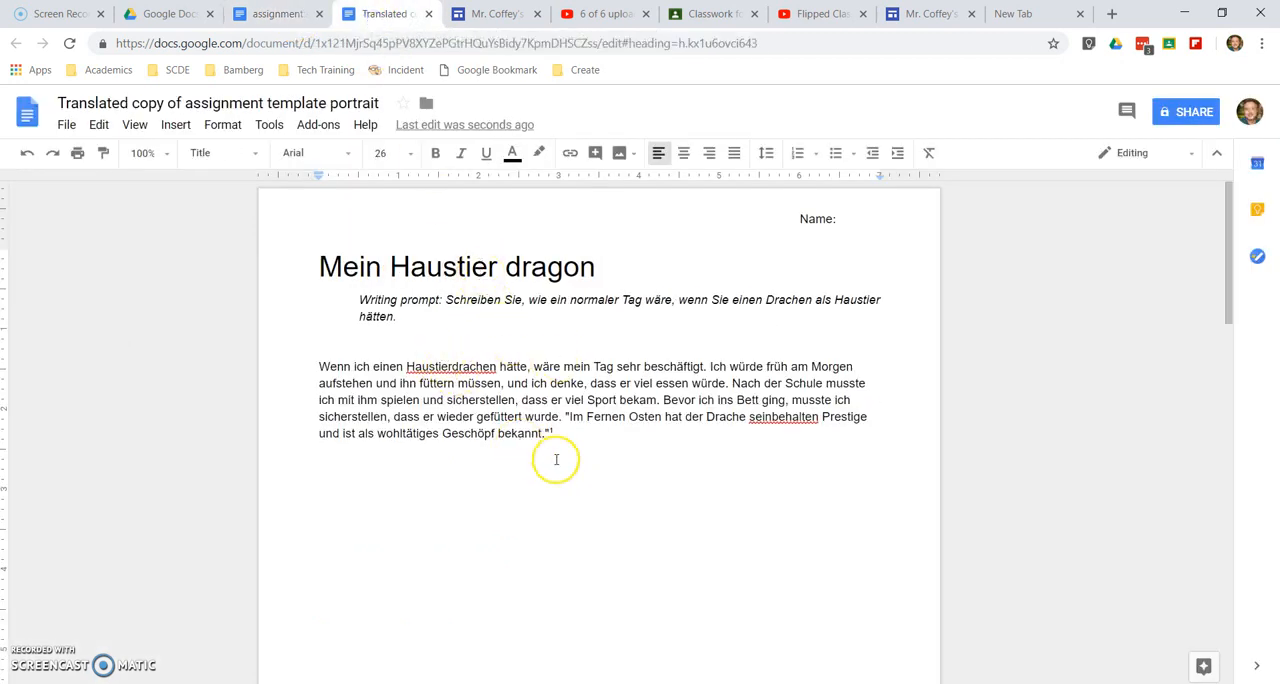
scroll(557, 459, down, 5)
scroll(560, 459, down, 3)
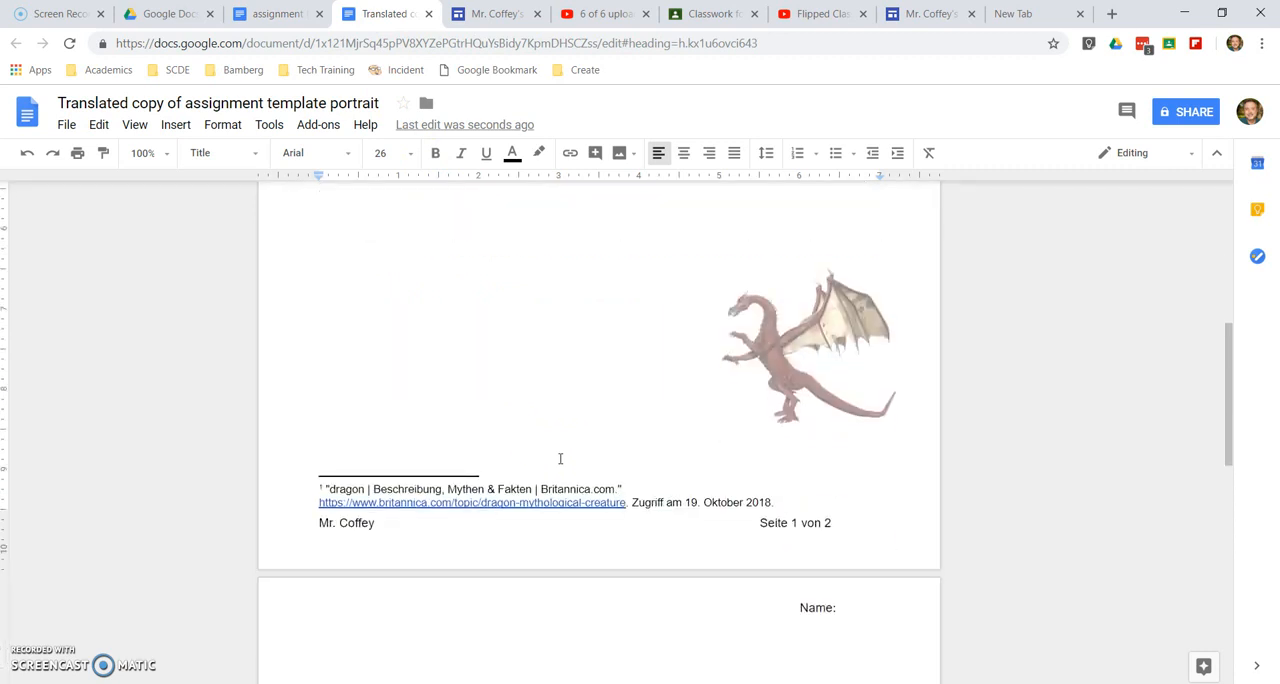
scroll(560, 459, up, 5)
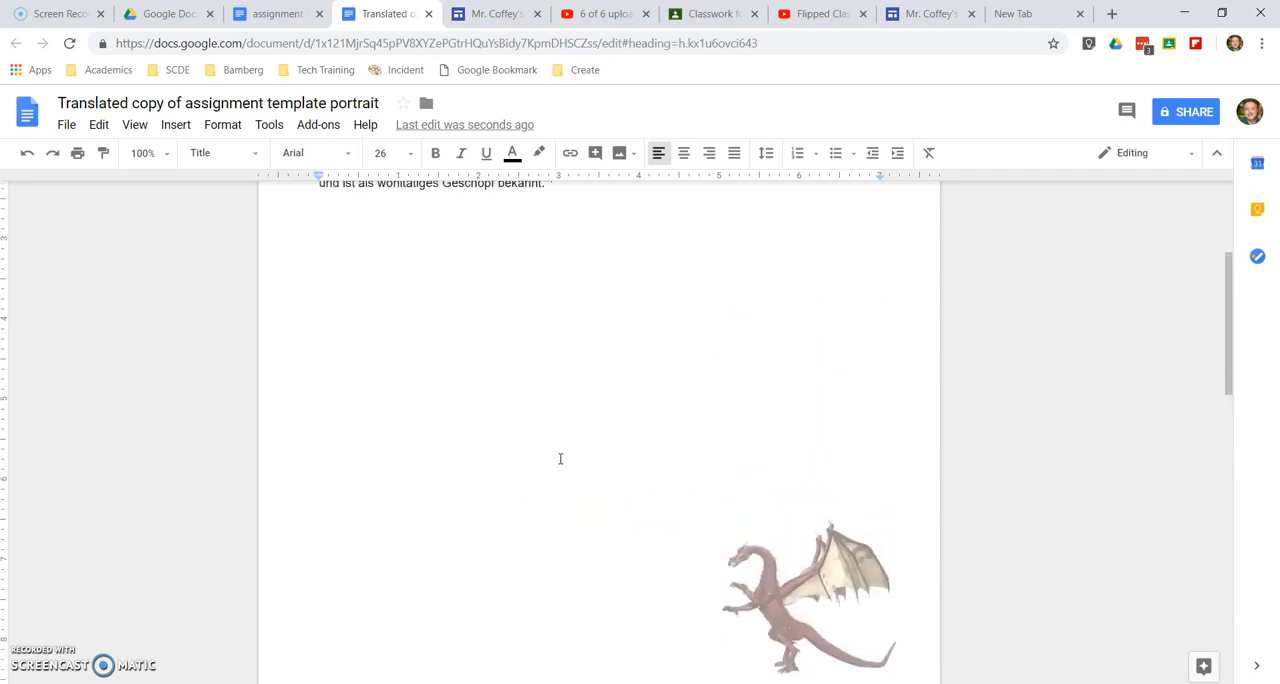
scroll(560, 459, down, 2)
scroll(649, 516, down, 3)
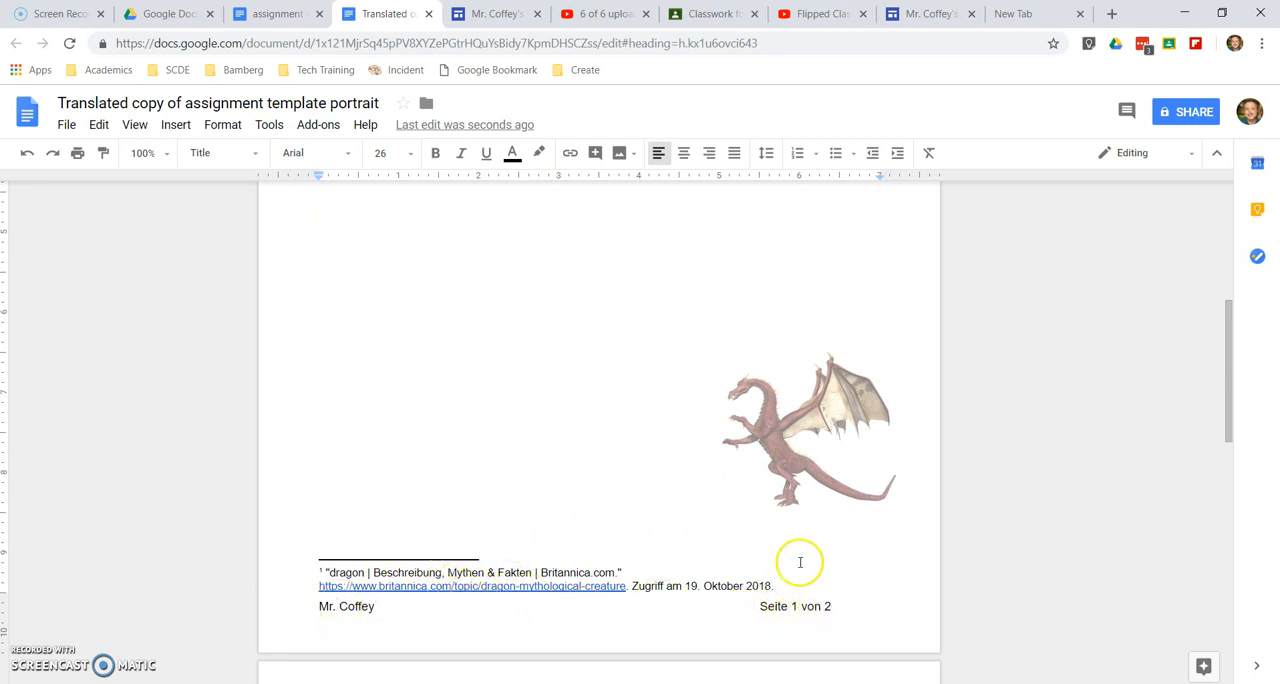
scroll(714, 524, up, 5)
scroll(714, 524, down, 5)
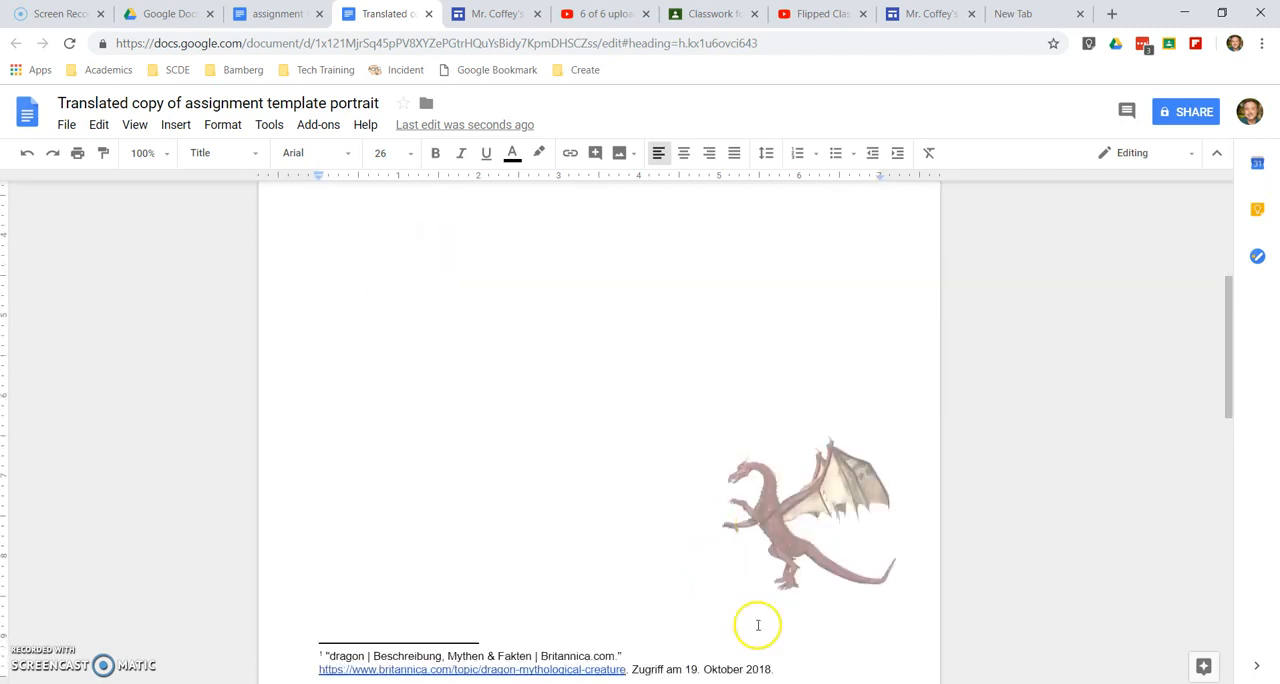
scroll(743, 449, down, 5)
scroll(743, 449, up, 1)
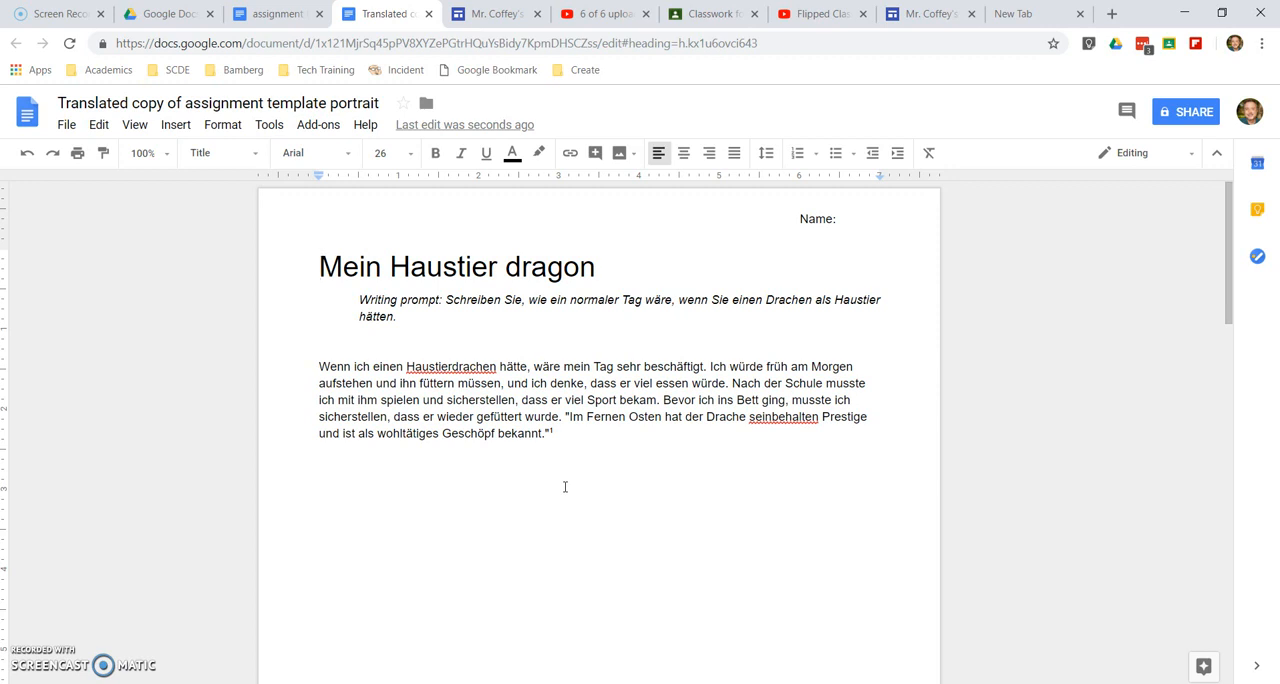
click(342, 527)
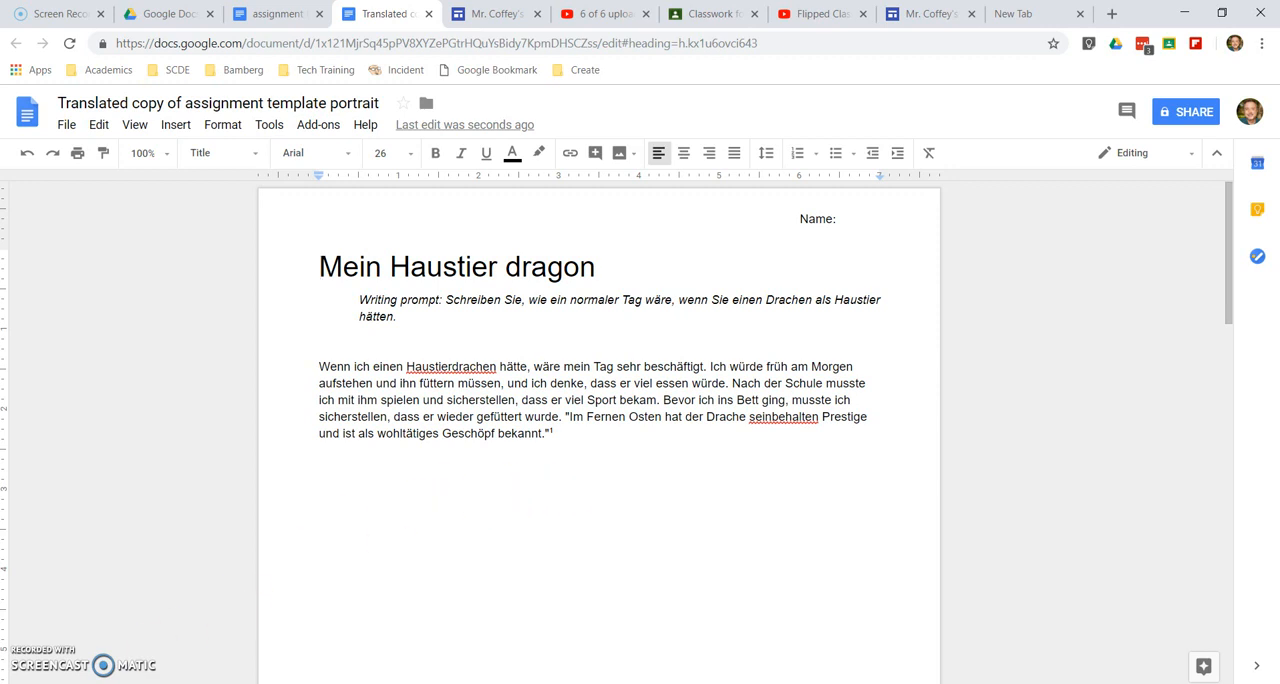